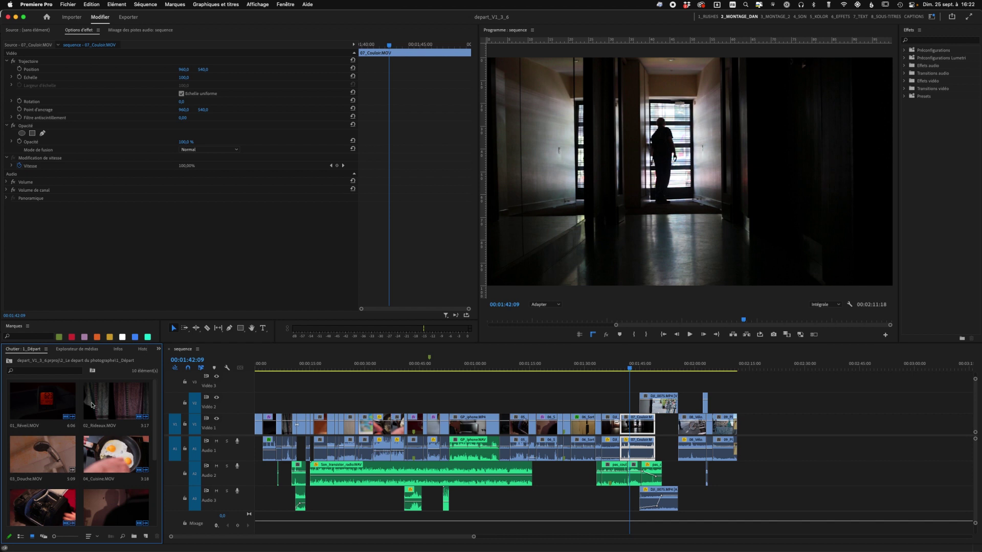
Start proxy creation for clips 01–04 using QuickTime and the ProRes Low Resolution Proxy preset
click(47, 400)
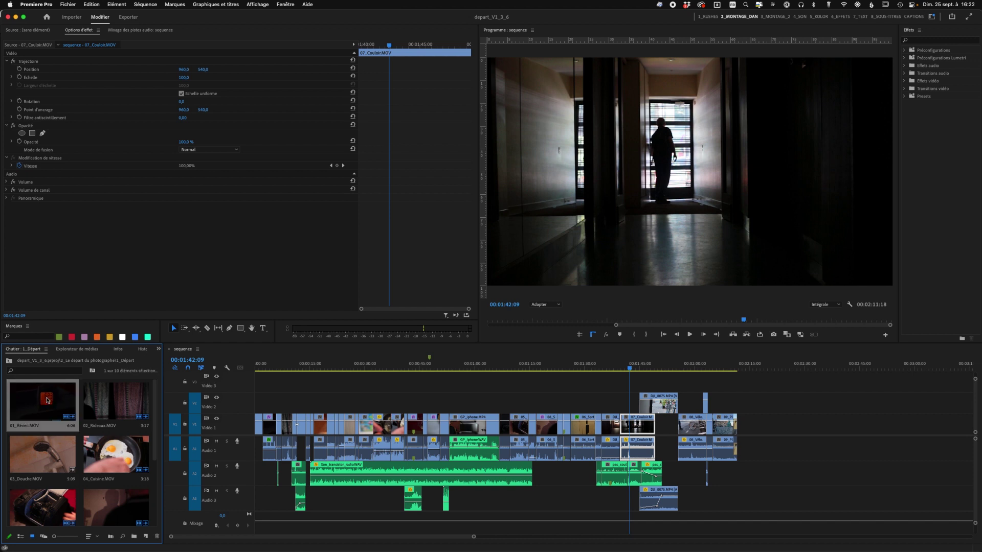
shift+click(110, 460)
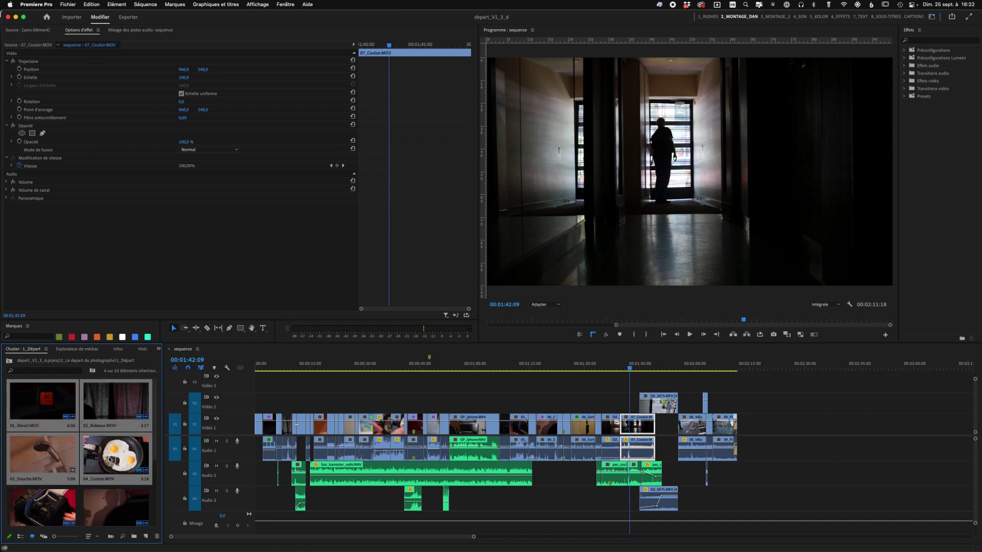
right_click(110, 459)
mouse_move(137, 453)
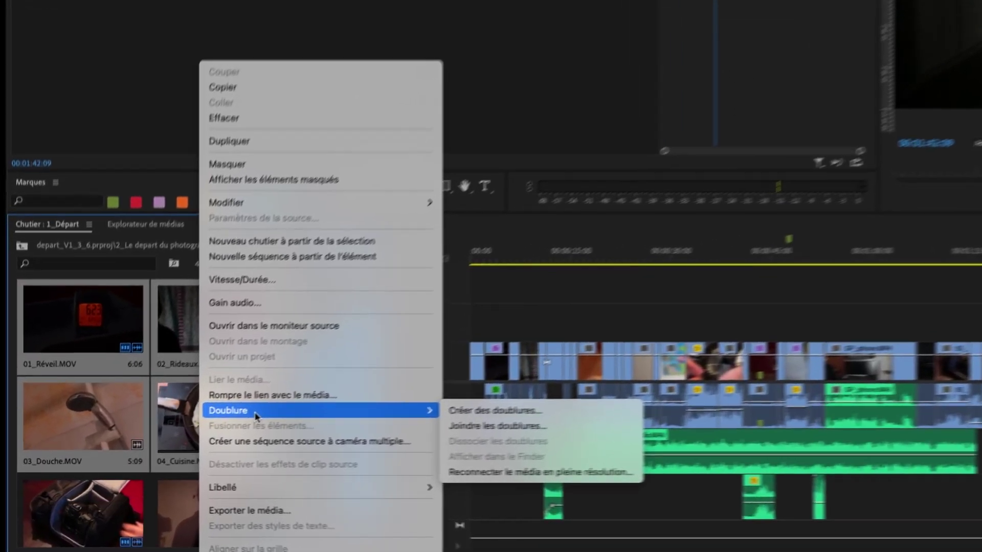
click(491, 411)
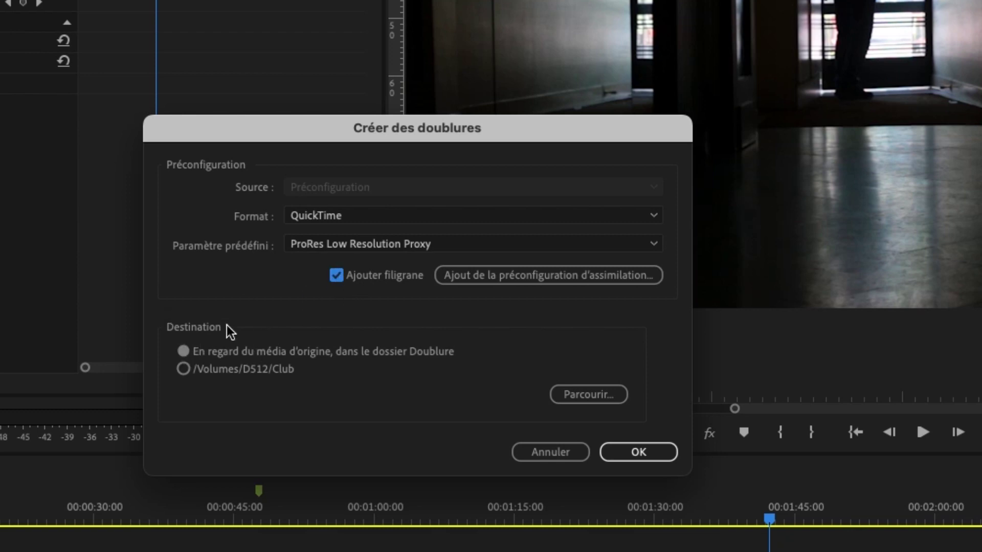
Confirm the proxy settings so Media Encoder queues and encodes the 01_Réveil through 04_Cuisine proxies
click(638, 452)
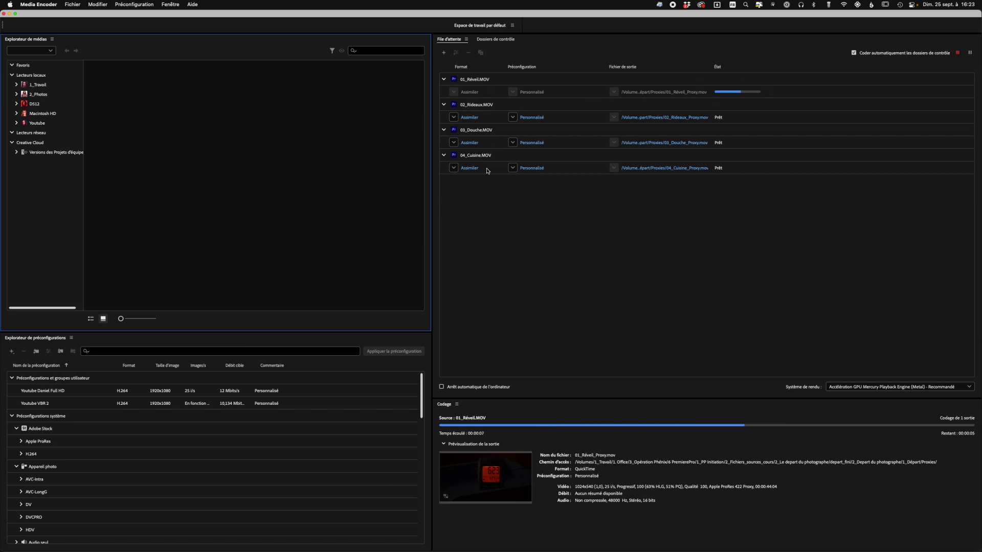
key(ctrl+Up)
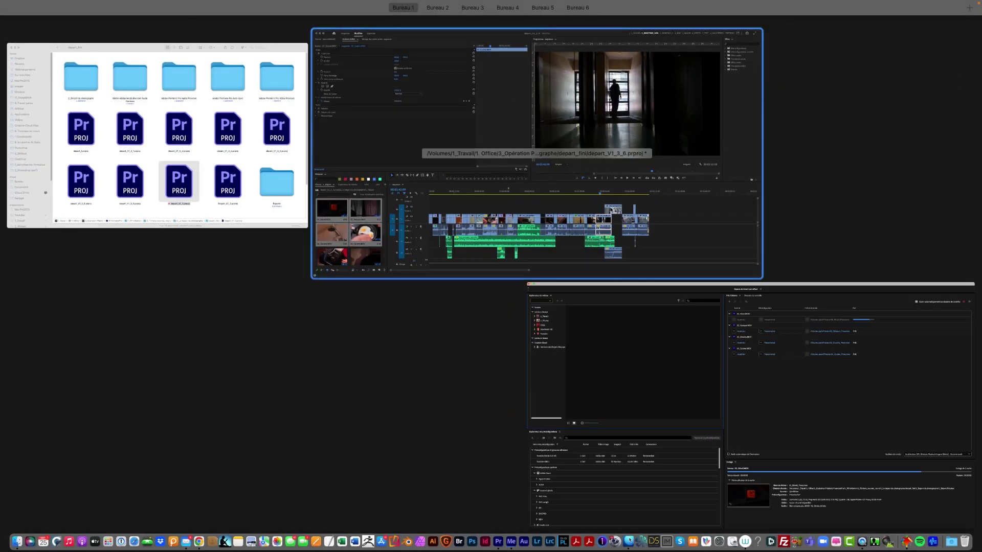
Go back to the Premiere Pro project and check the proxy badges on the four bin clips
click(602, 204)
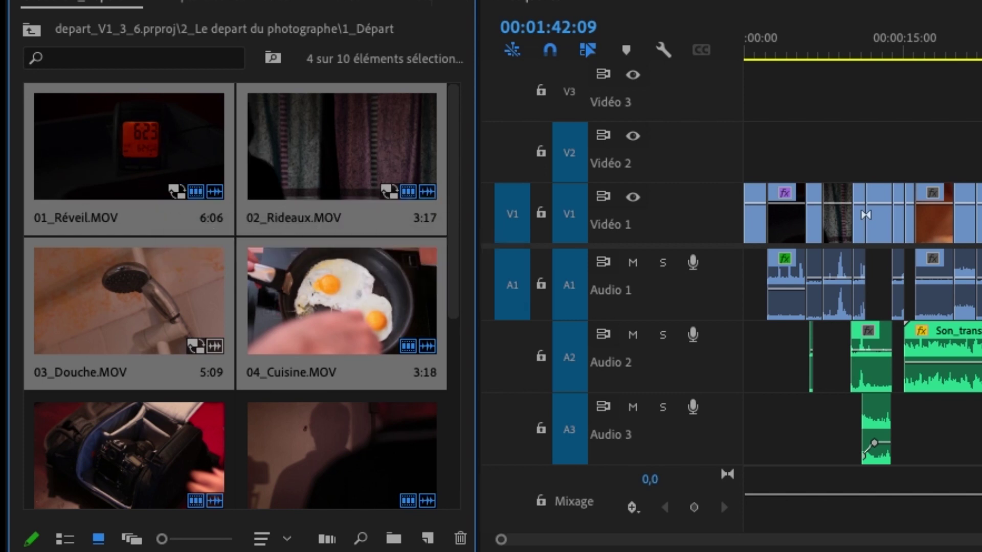
scroll(720, 498, down, 5)
scroll(720, 498, down, 5)
scroll(720, 498, down, 5)
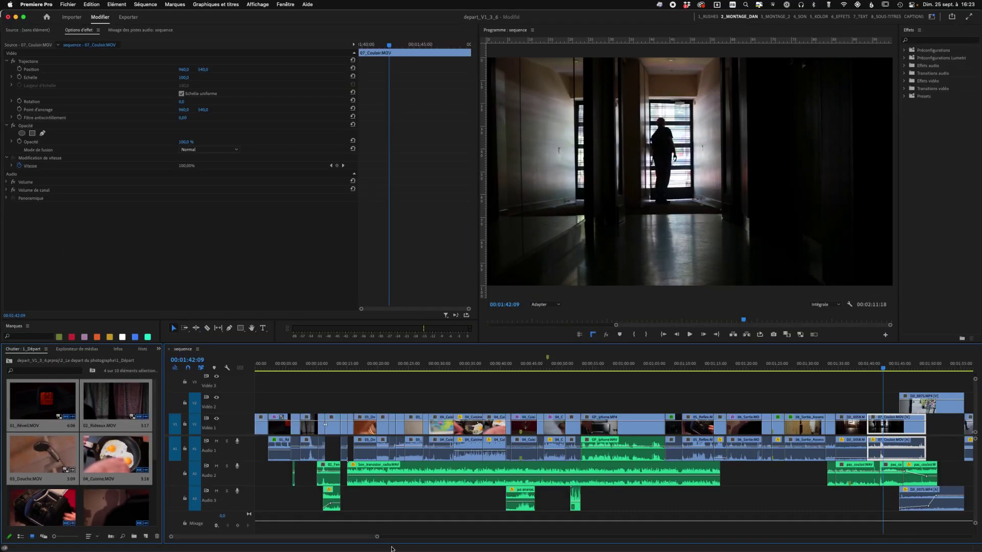
Enlarge Video 1 by pulling its boundary with the V2 track header upward
drag(374, 537, 248, 532)
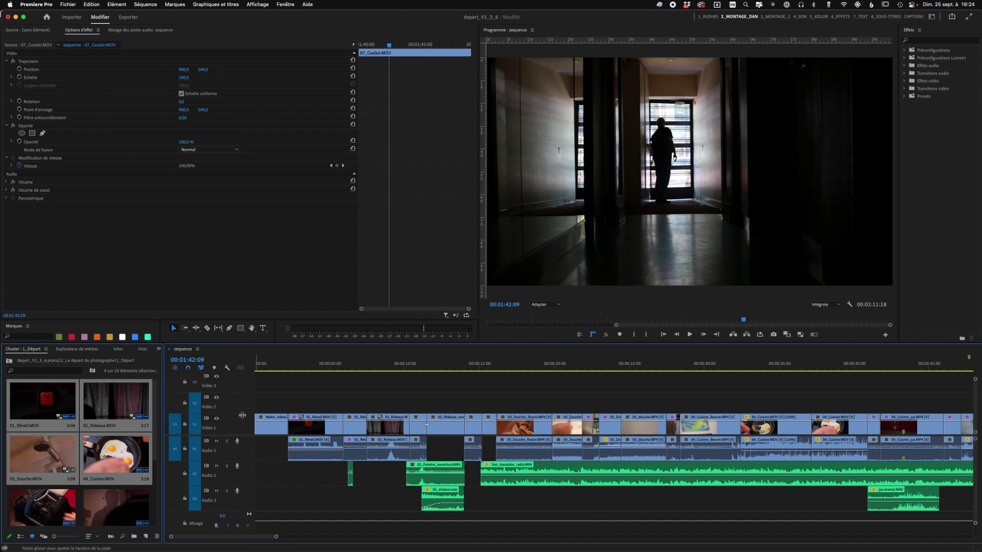
drag(240, 405, 240, 405)
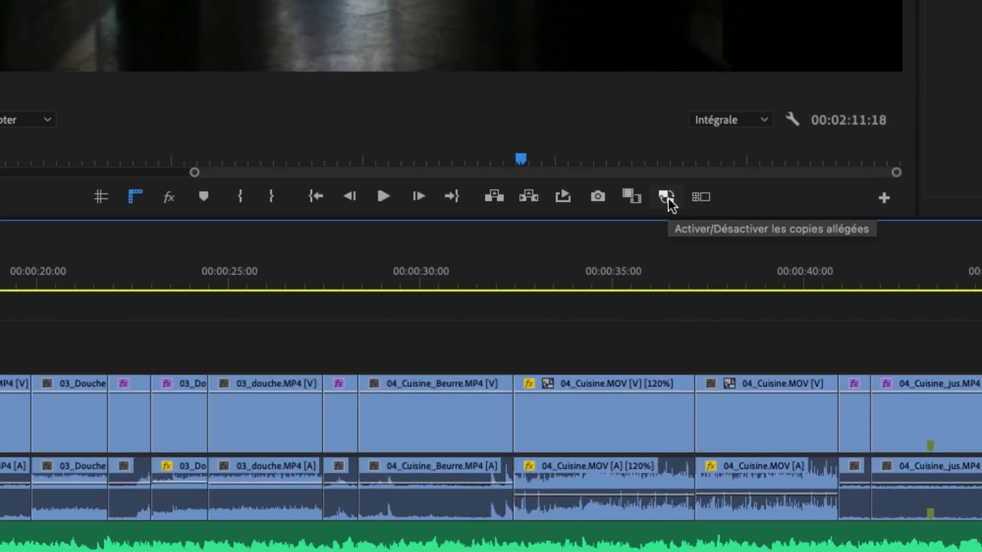
Turn on Toggle Proxies in the Program Monitor, then open the Button Editor and cancel it
click(668, 199)
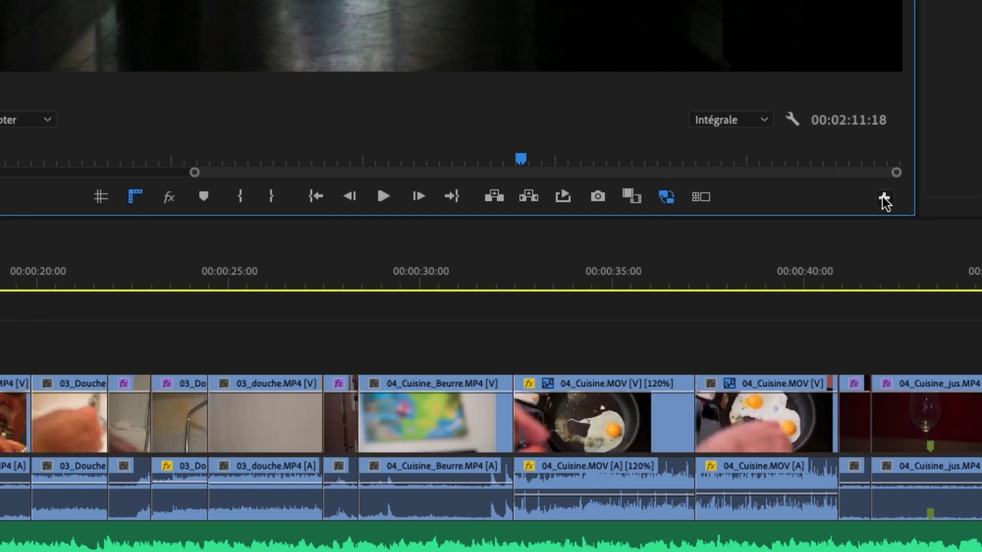
click(883, 198)
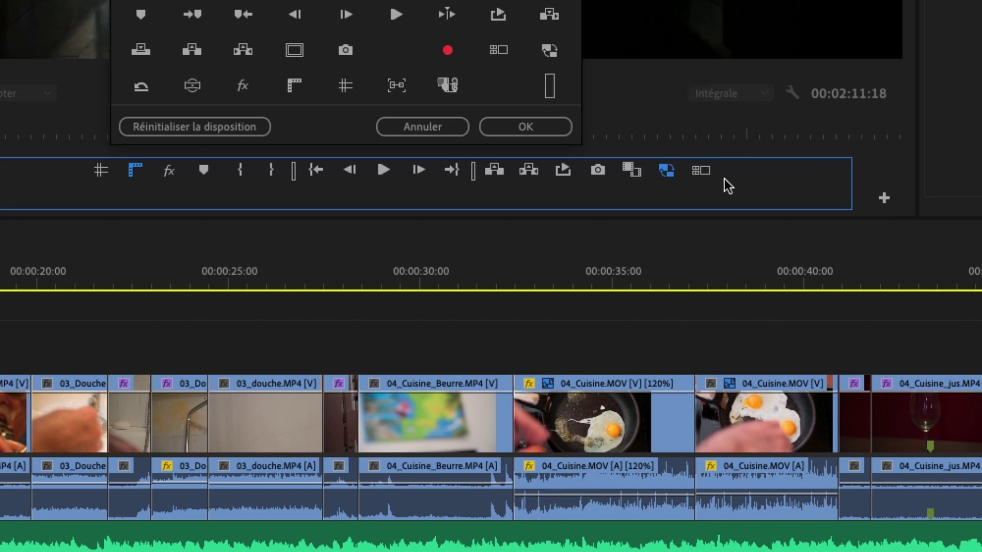
click(442, 128)
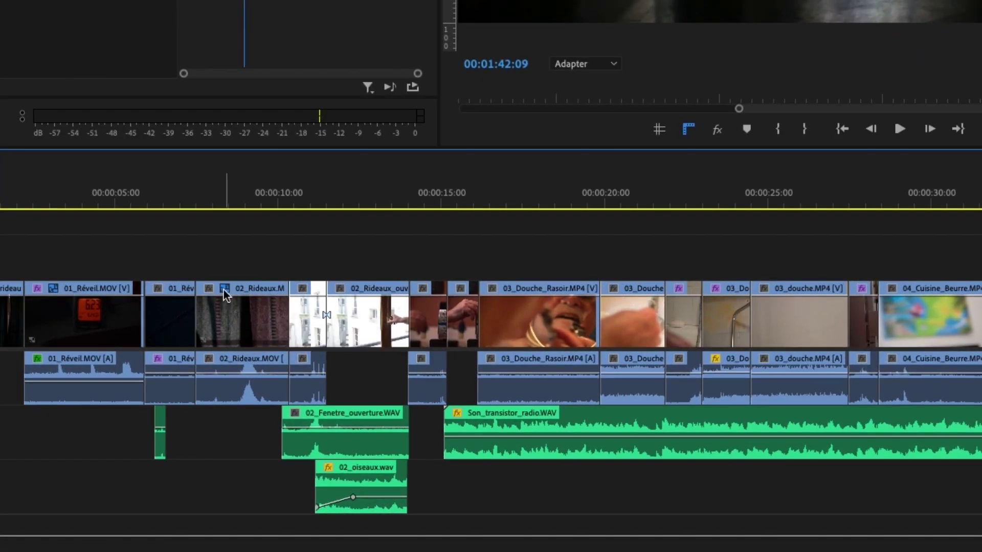
Turn proxy playback off with Shift+4 and raise Video 1's height so frame thumbnails show
key(shift+4)
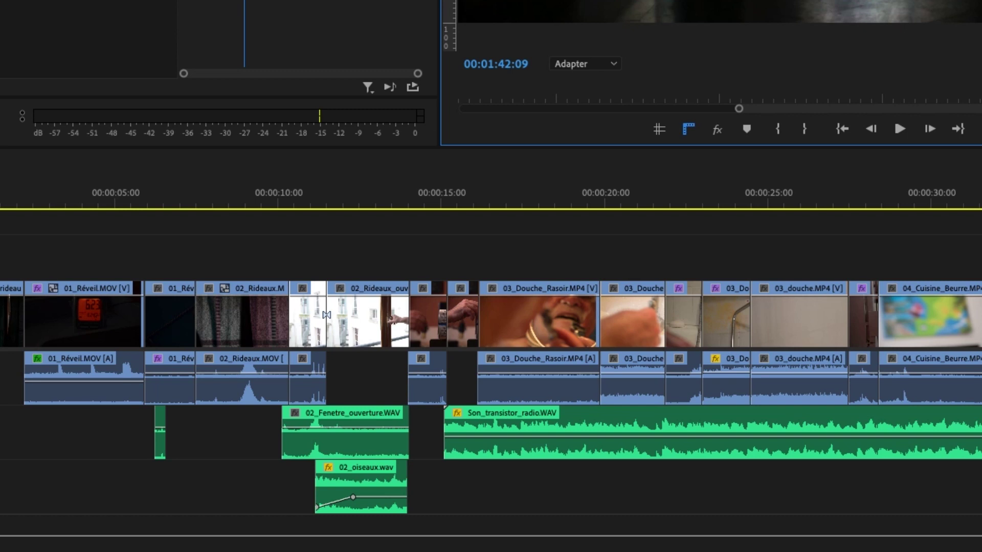
scroll(326, 315, up, 3)
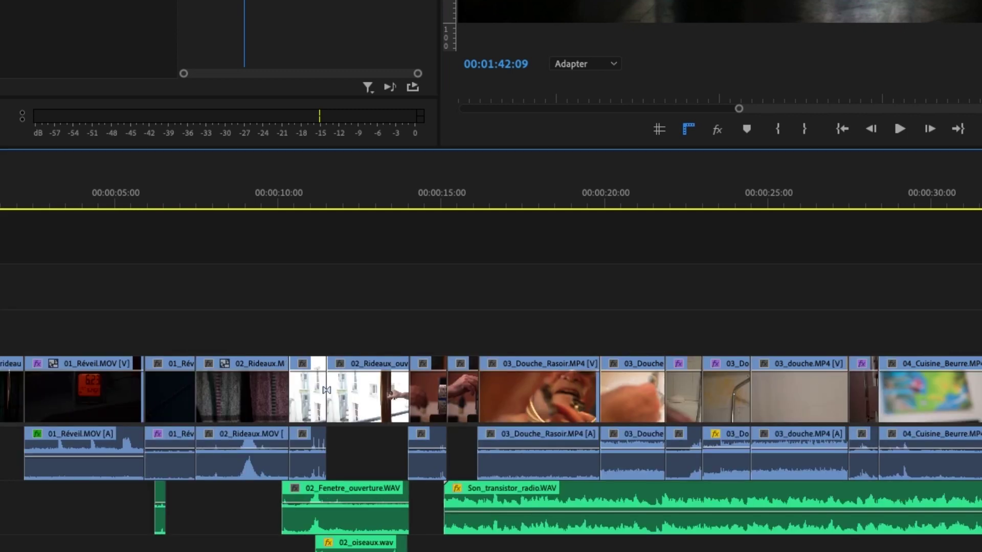
scroll(326, 390, up, 4)
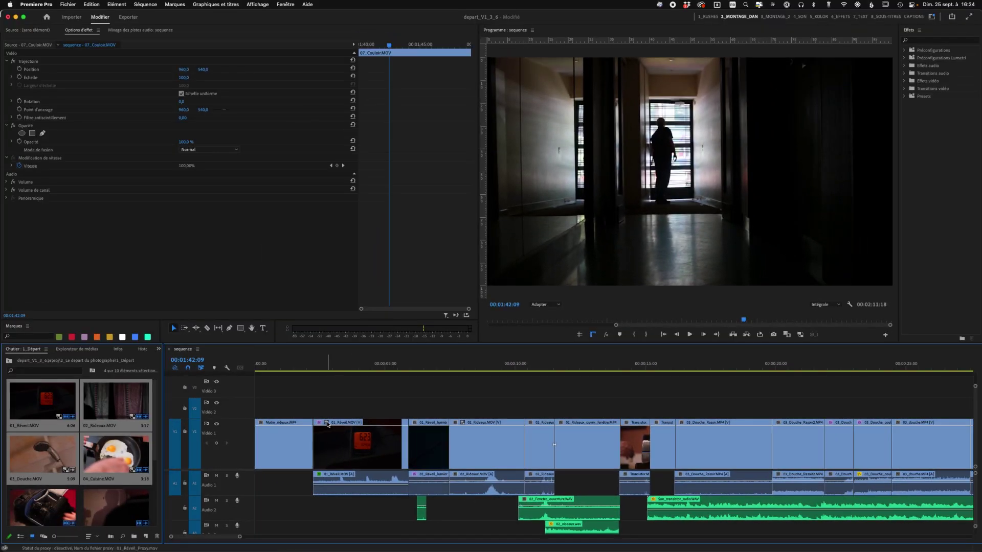
mouse_move(328, 424)
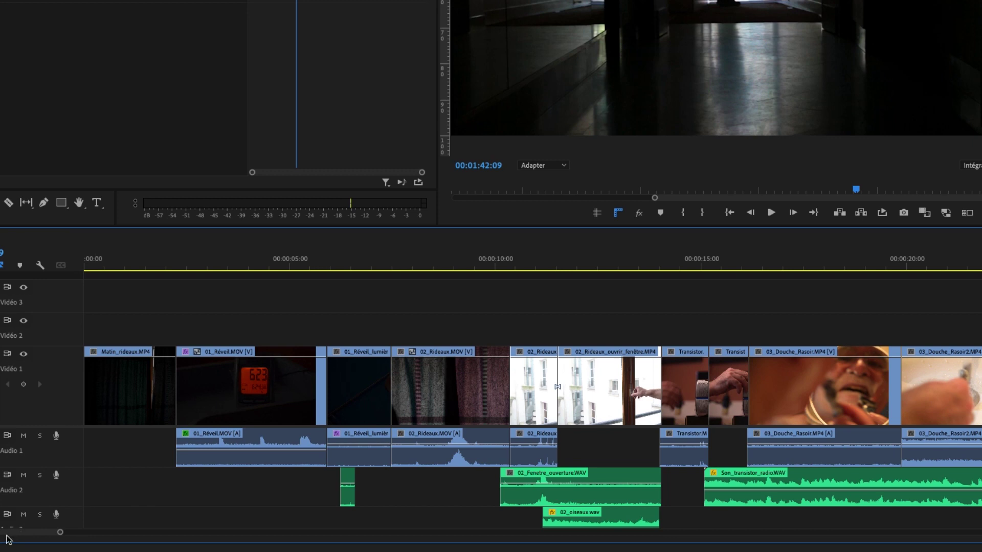
Turn proxy playback back on and put the playhead at 00:00:34:00 on 04_Cuisine.MOV
drag(8, 534, 112, 535)
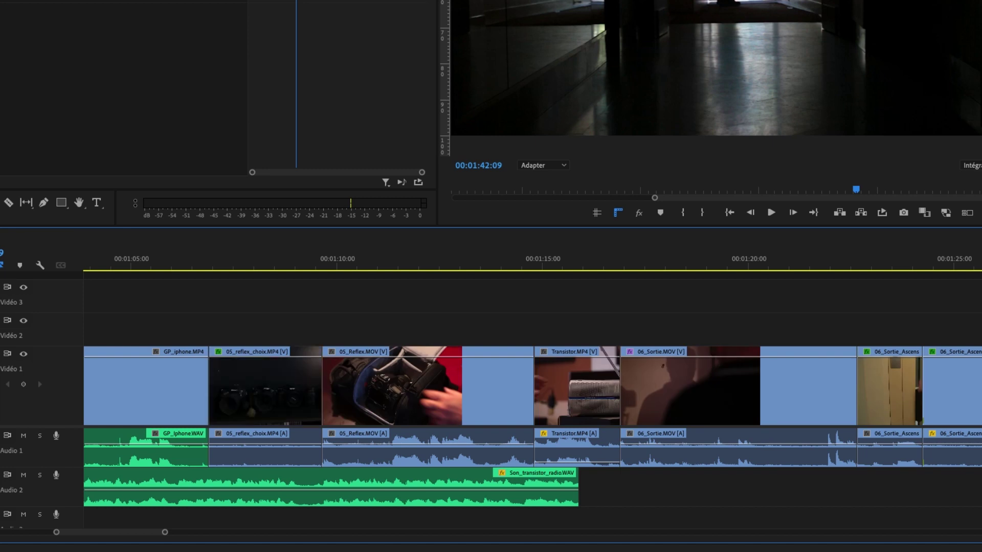
drag(151, 533, 86, 534)
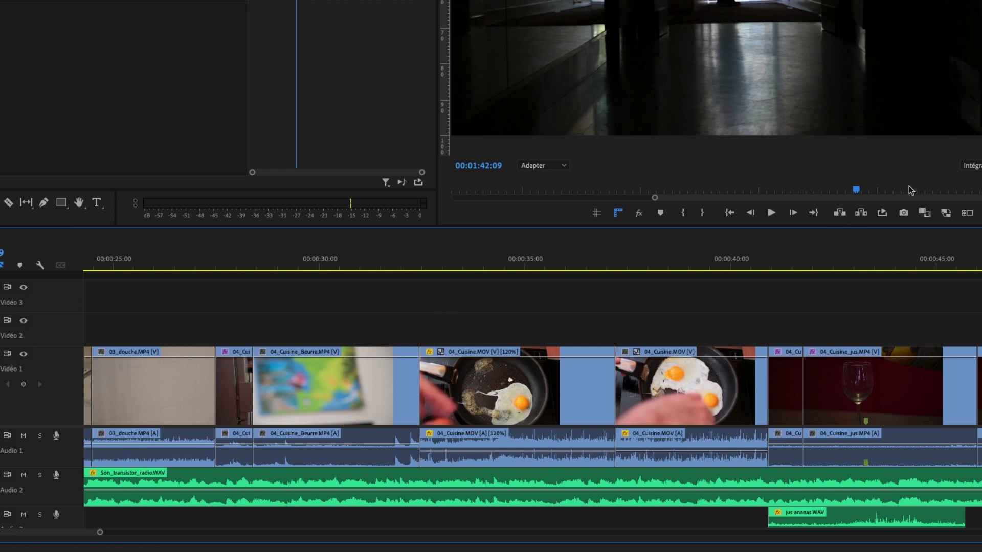
click(946, 214)
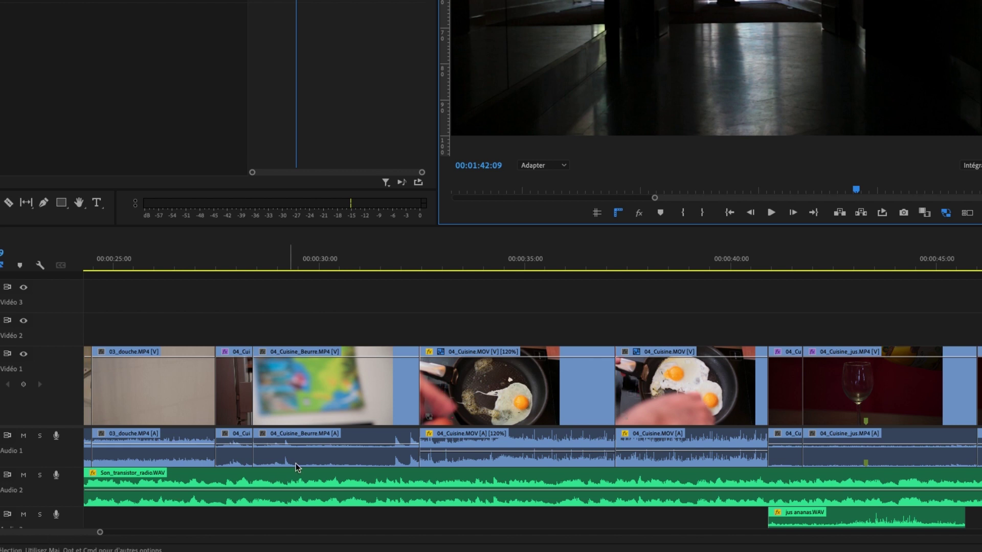
click(485, 264)
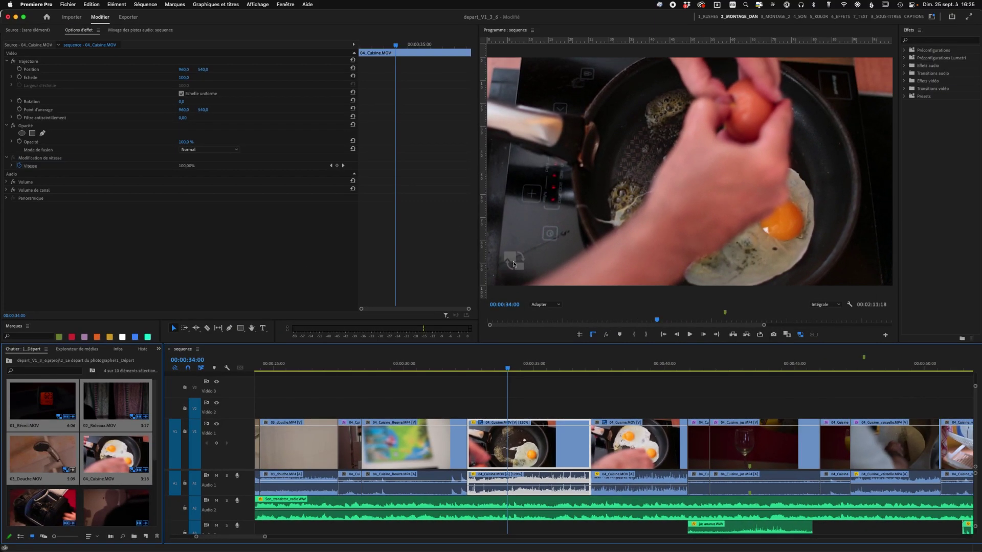
Move the playhead to 00:00:03:06 on the 01_Réveil alarm-clock shot with the proxy watermark
drag(507, 371, 443, 376)
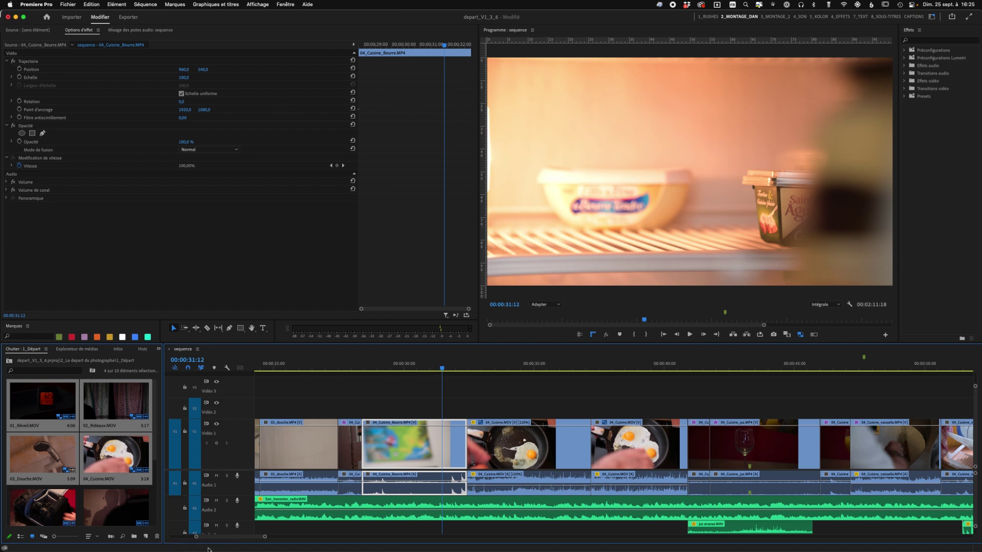
drag(234, 539, 208, 539)
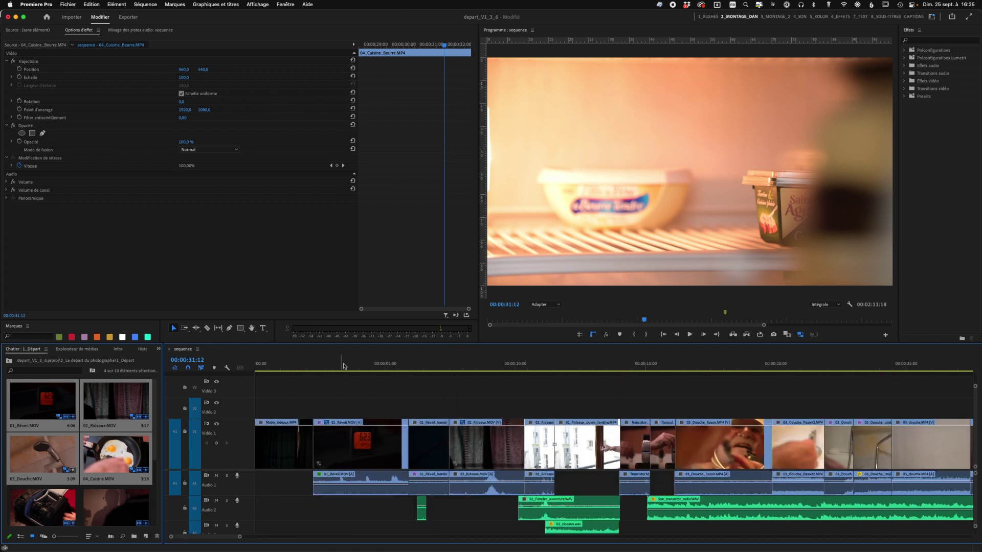
click(282, 370)
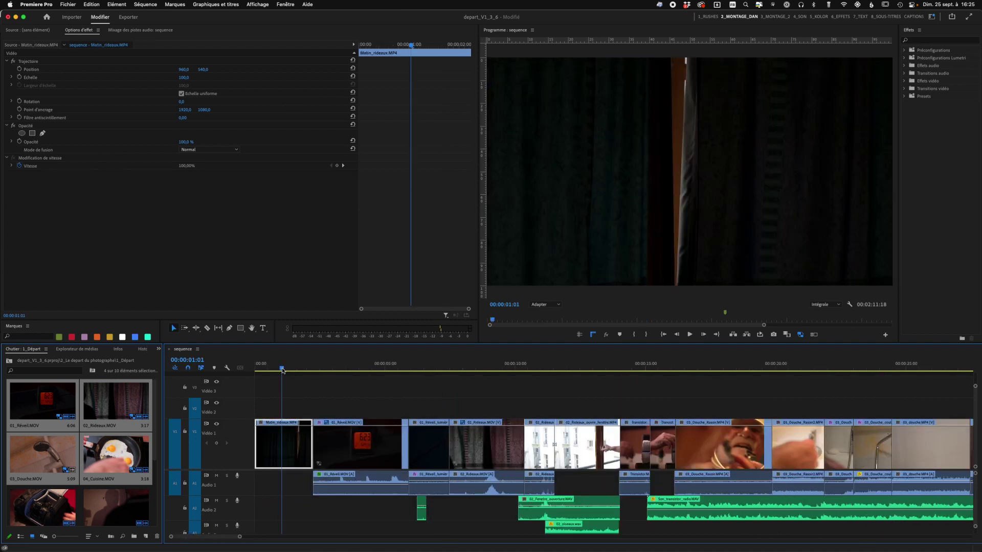
drag(282, 370, 340, 369)
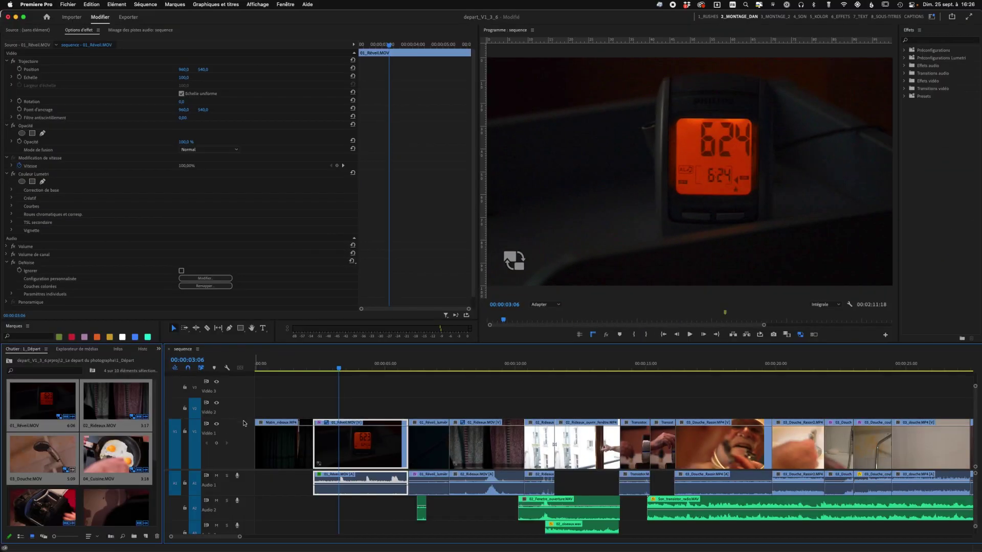
Collapse Video 1 to a thin strip, then drag its boundary back up to enlarge it
drag(244, 421, 244, 448)
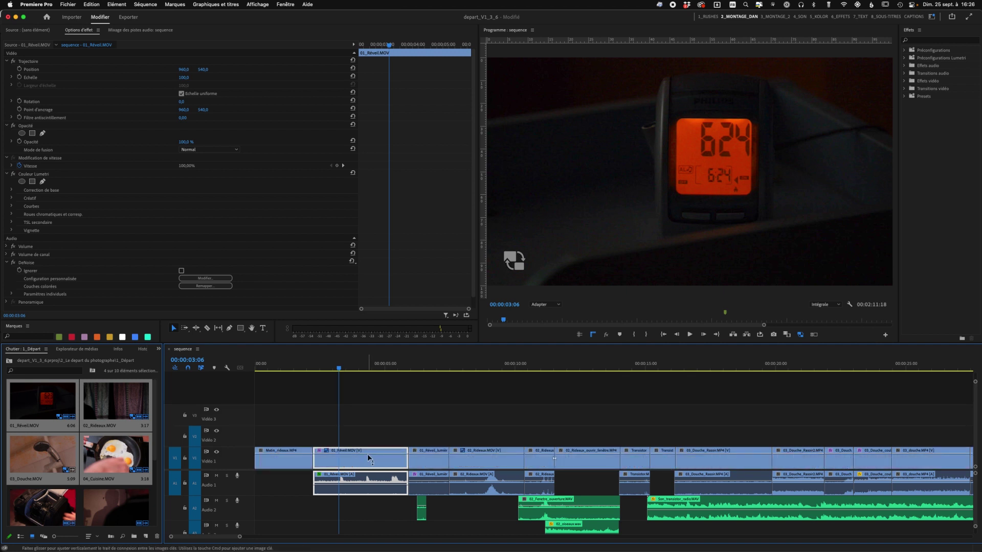
drag(242, 440, 242, 423)
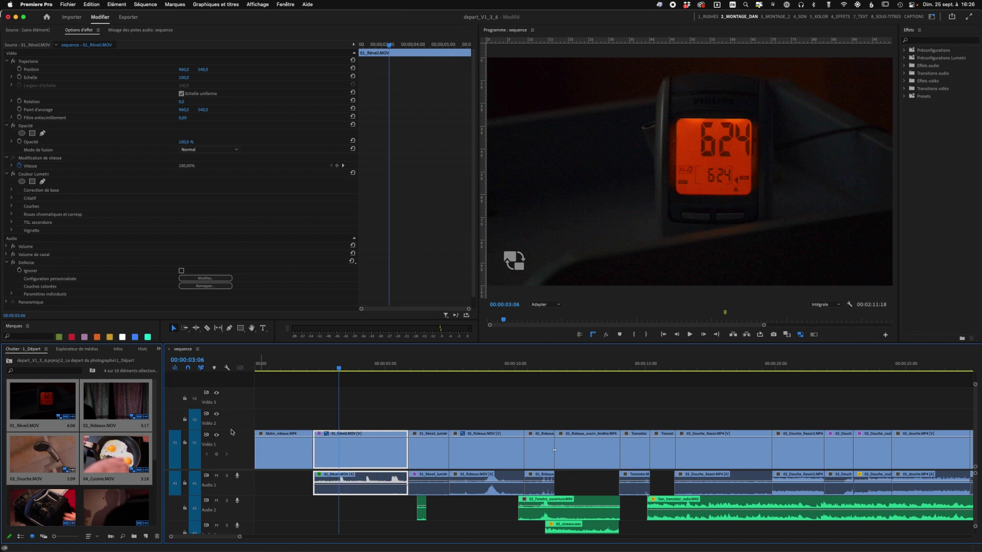
drag(232, 431, 232, 423)
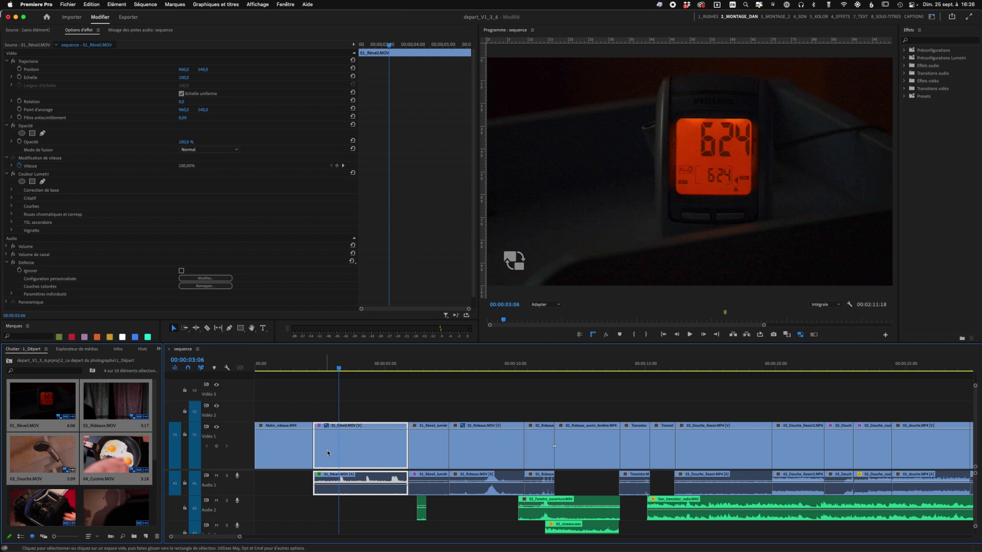